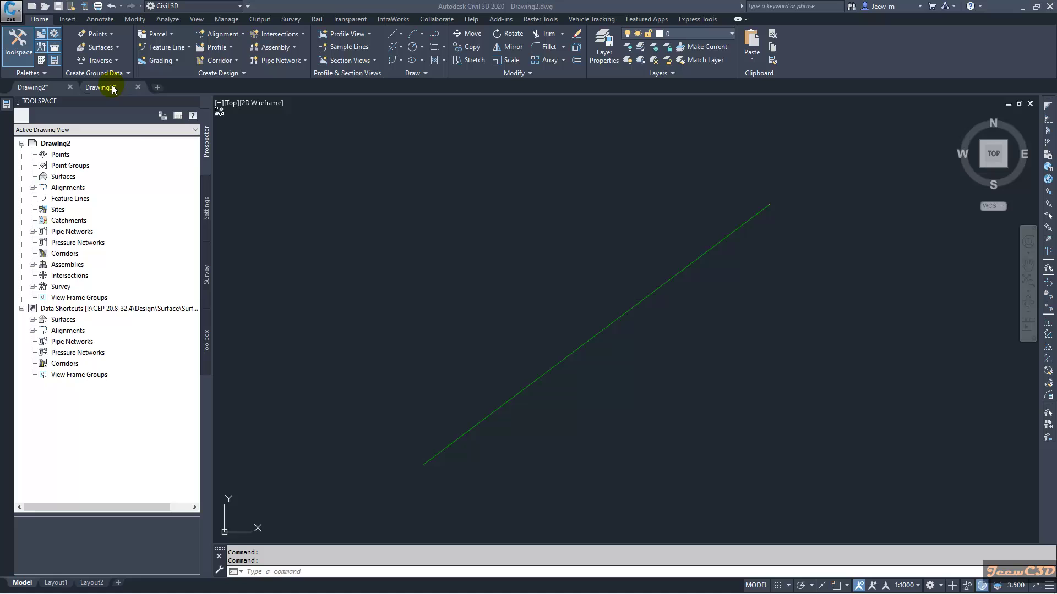
Select Drawing2's green alignment, then clear the selection.
left_click(546, 302)
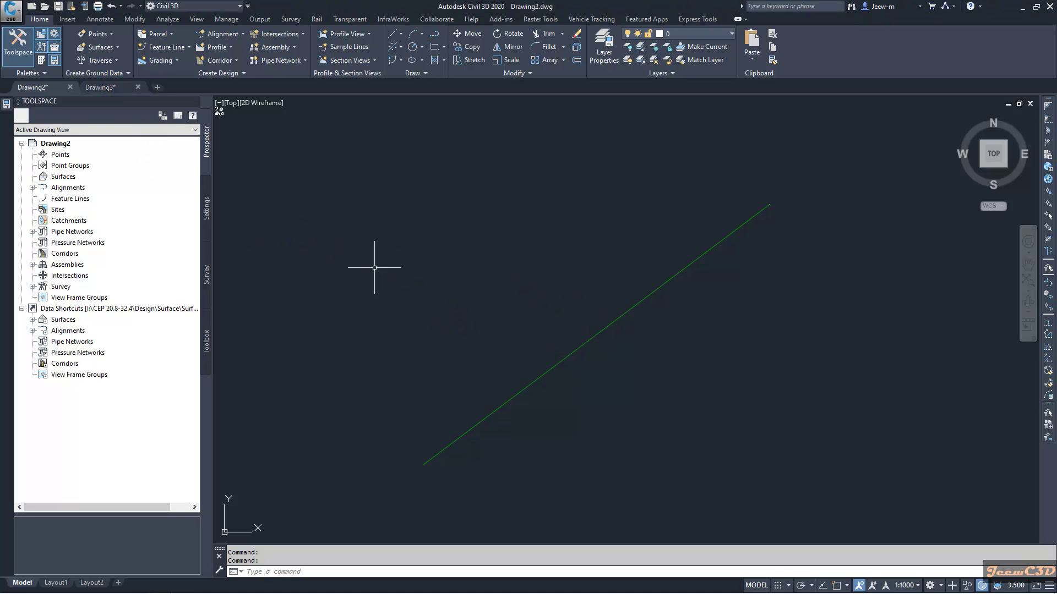
left_click(579, 349)
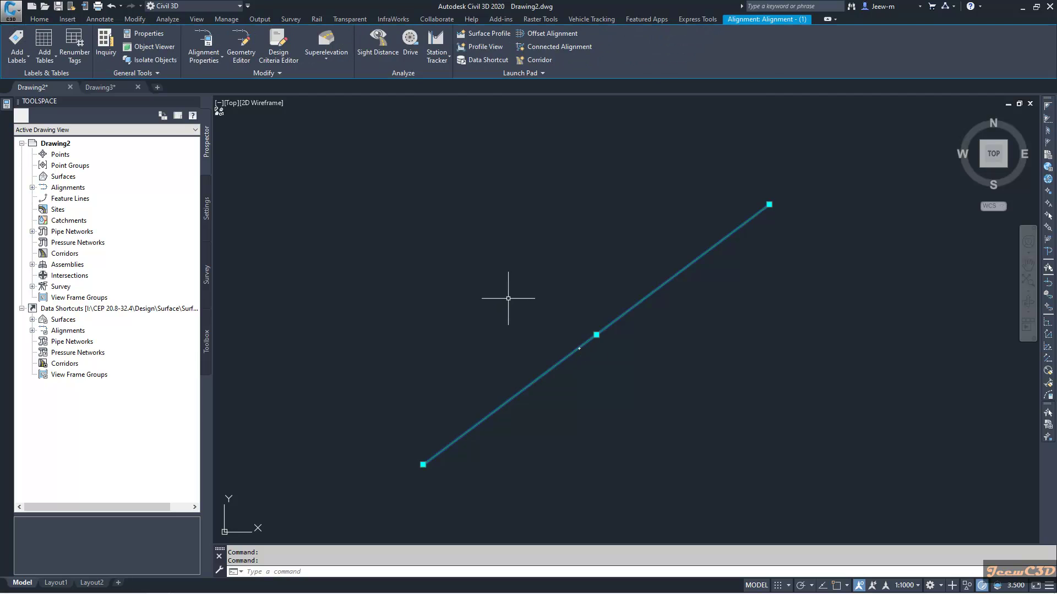
key("Escape")
In Drawing3, confirm in Alignment Properties that the red alignment uses New Road Design style.
left_click(100, 87)
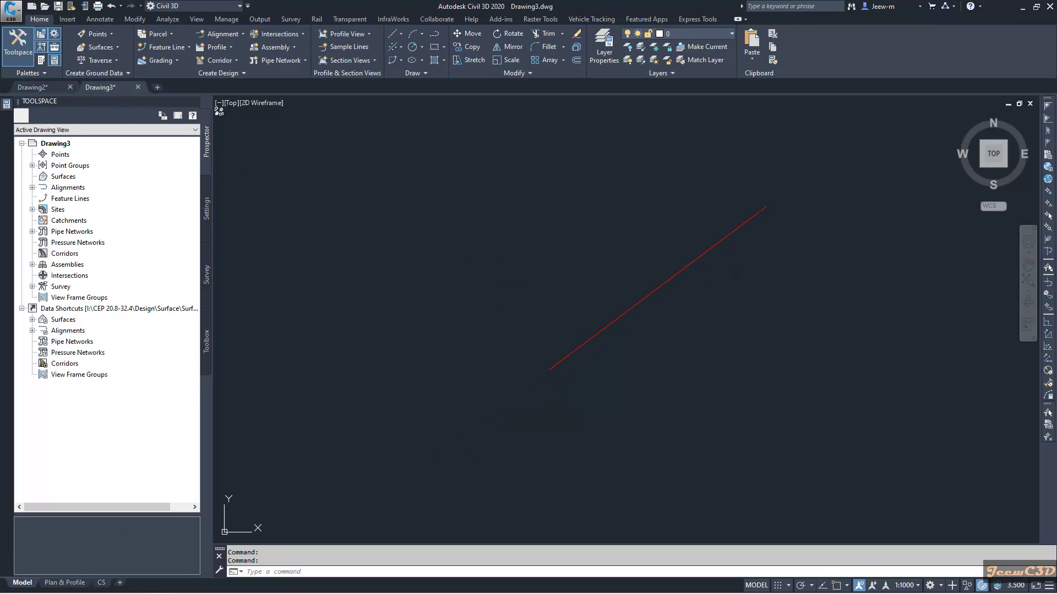
left_click(643, 299)
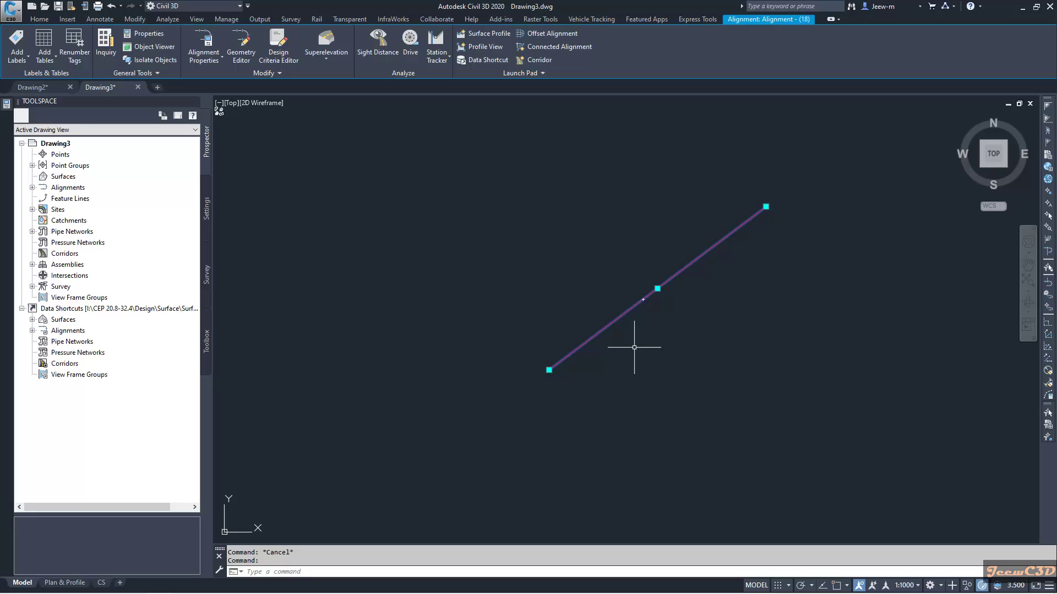
middle_click_drag(547, 298, 508, 329)
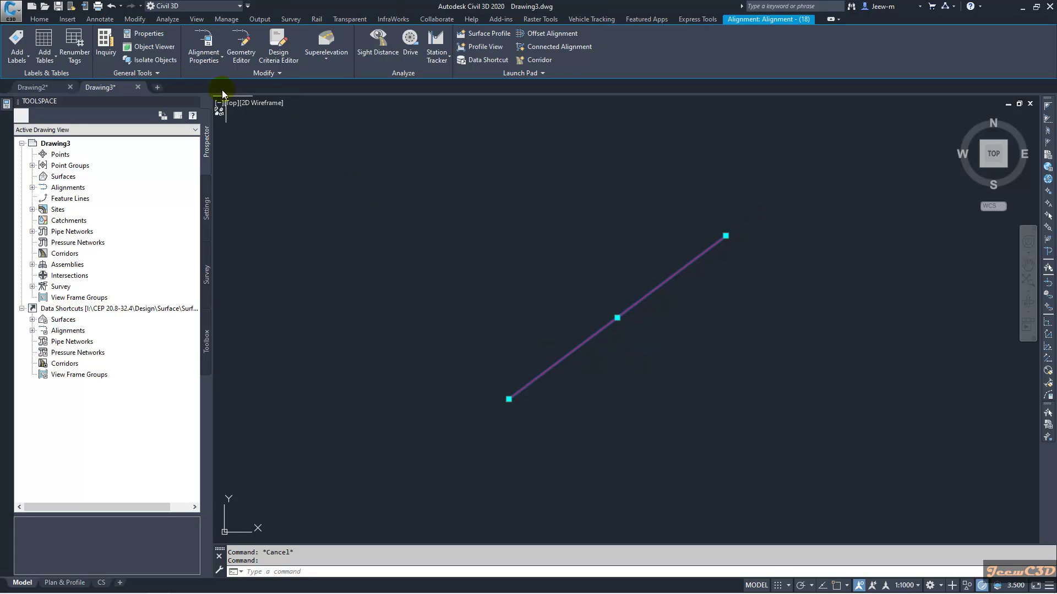
left_click(204, 45)
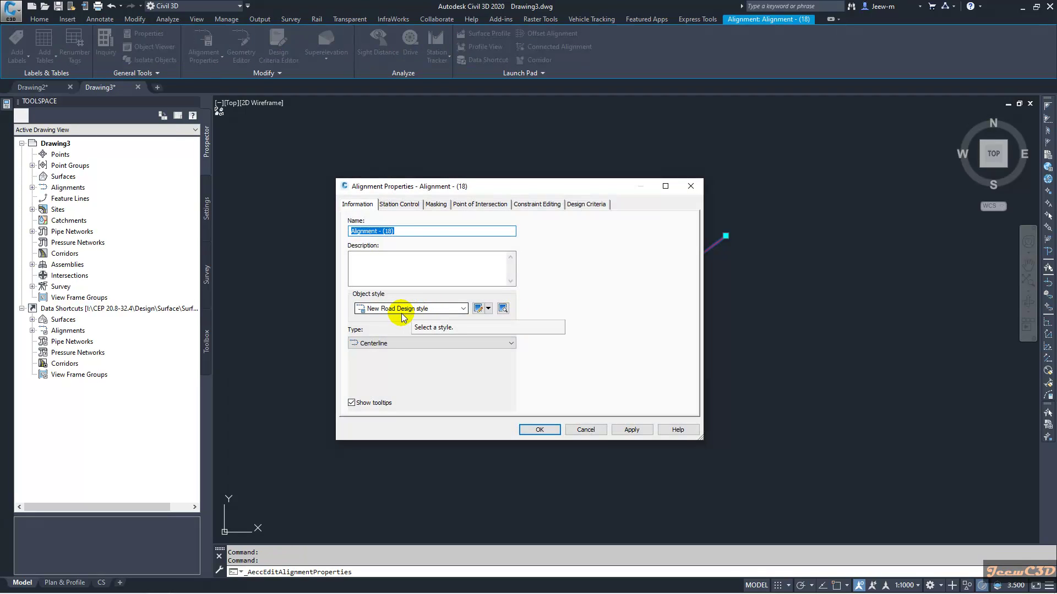
left_click(601, 429)
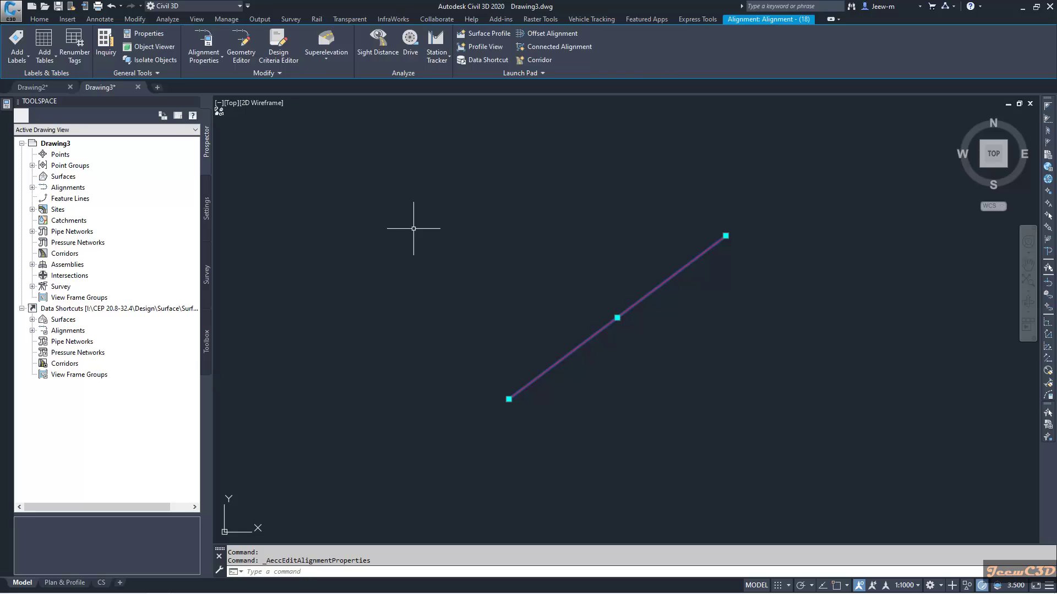
key("Escape")
In Drawing2, check the green alignment's Object style list and cancel without changes.
left_click(33, 87)
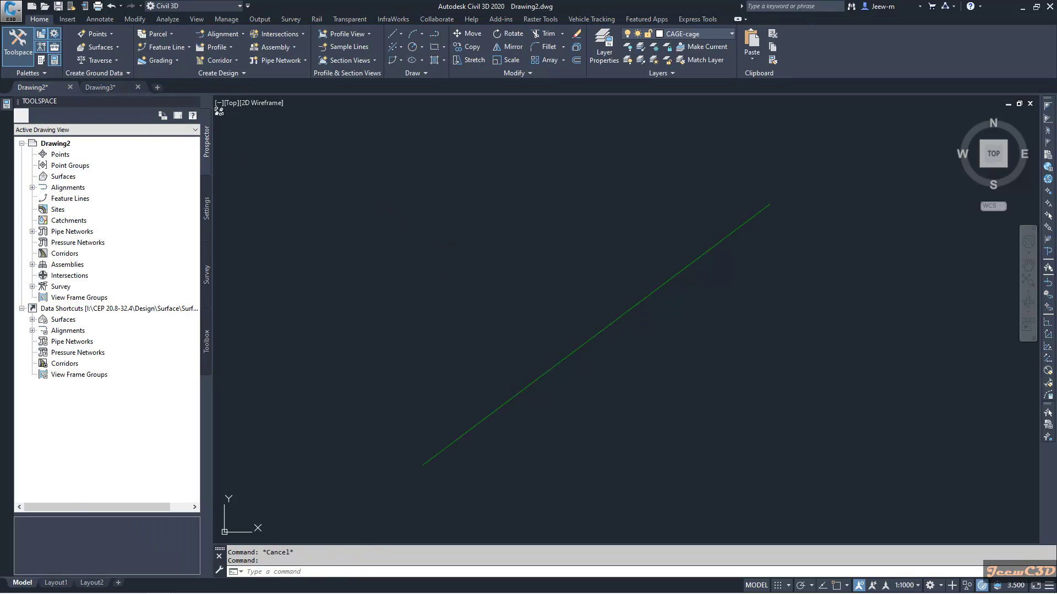
left_click(578, 348)
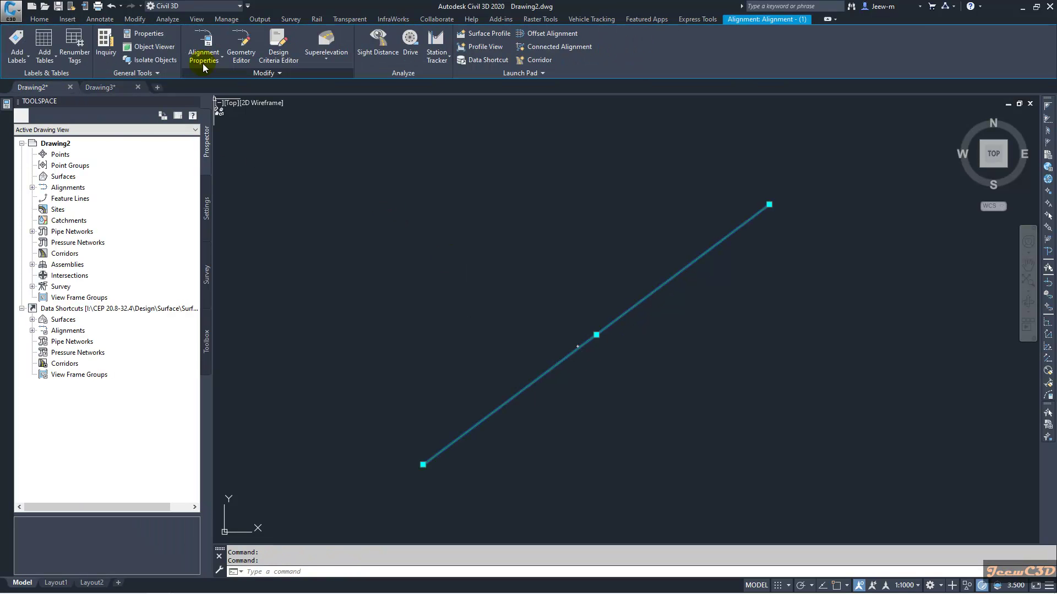
left_click(202, 57)
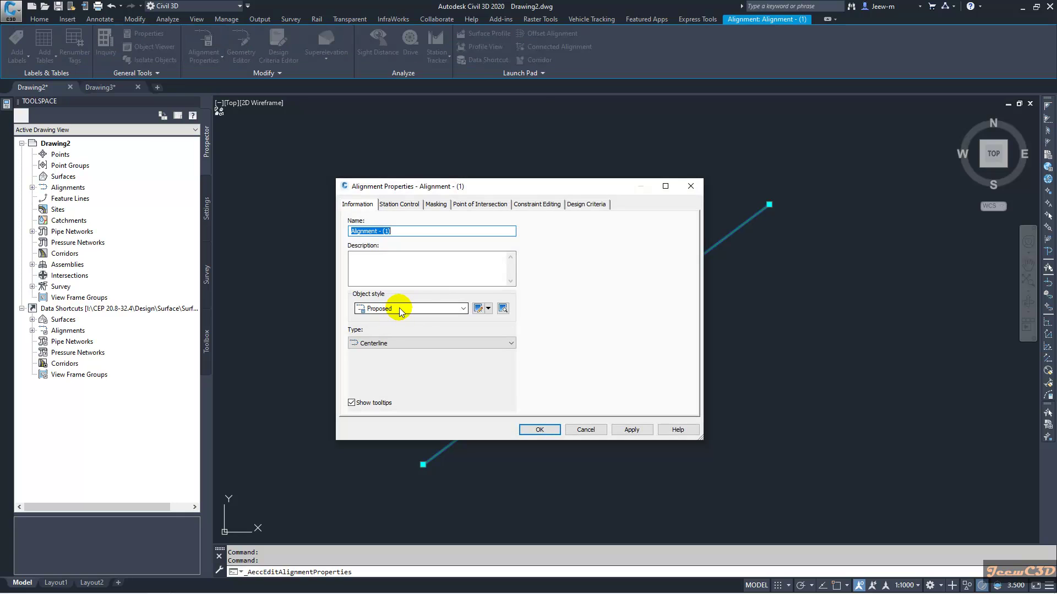
left_click(418, 311)
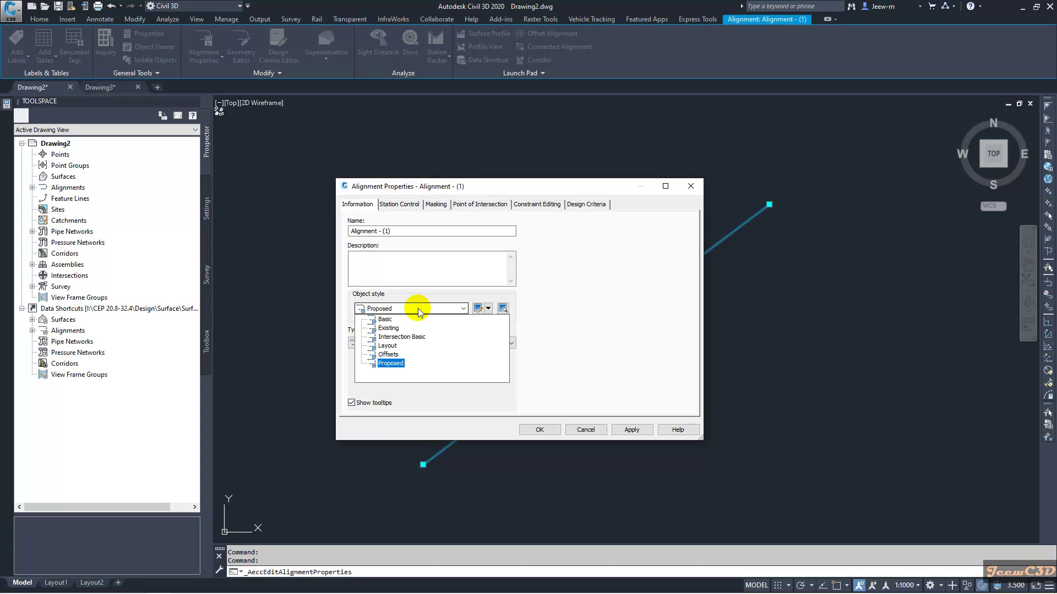
scroll(417, 312, "up", 5)
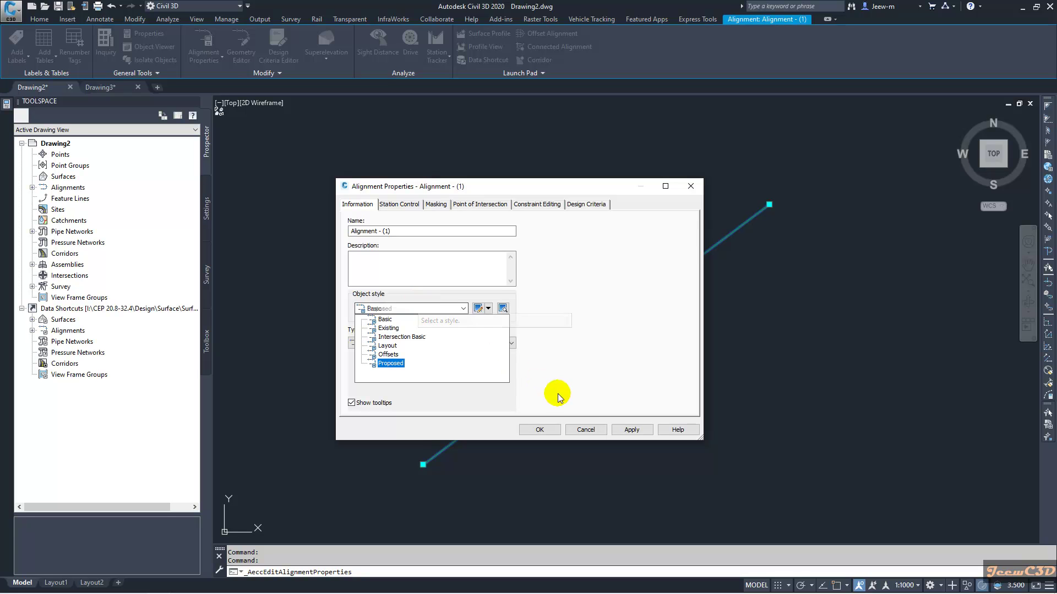
left_click(580, 428)
left_click(581, 428)
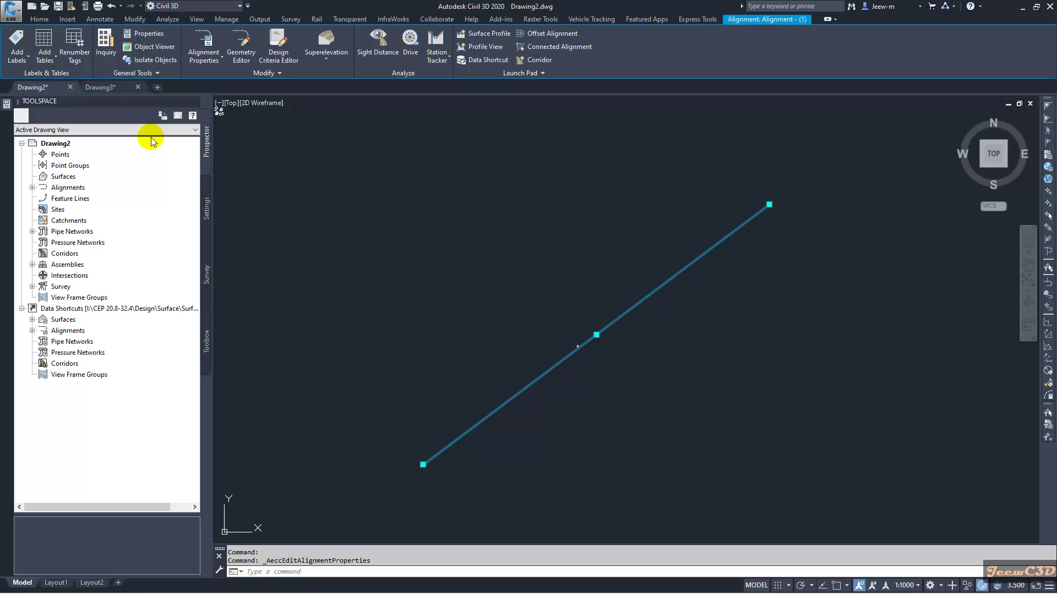
left_click(100, 87)
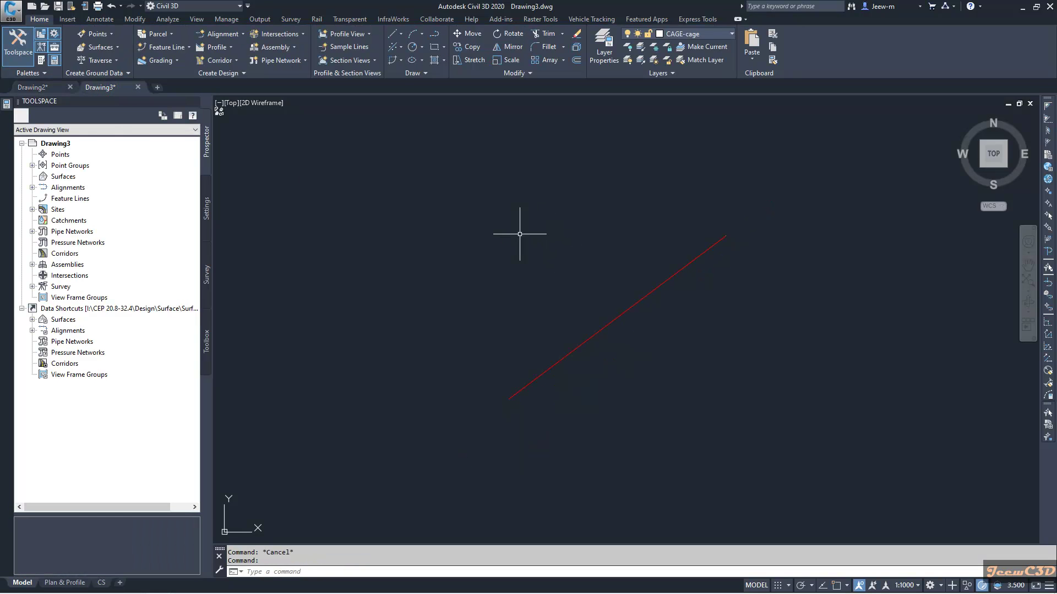
Show both open drawings in the Toolspace Settings tree and collapse Drawing2's categories.
left_click(42, 88)
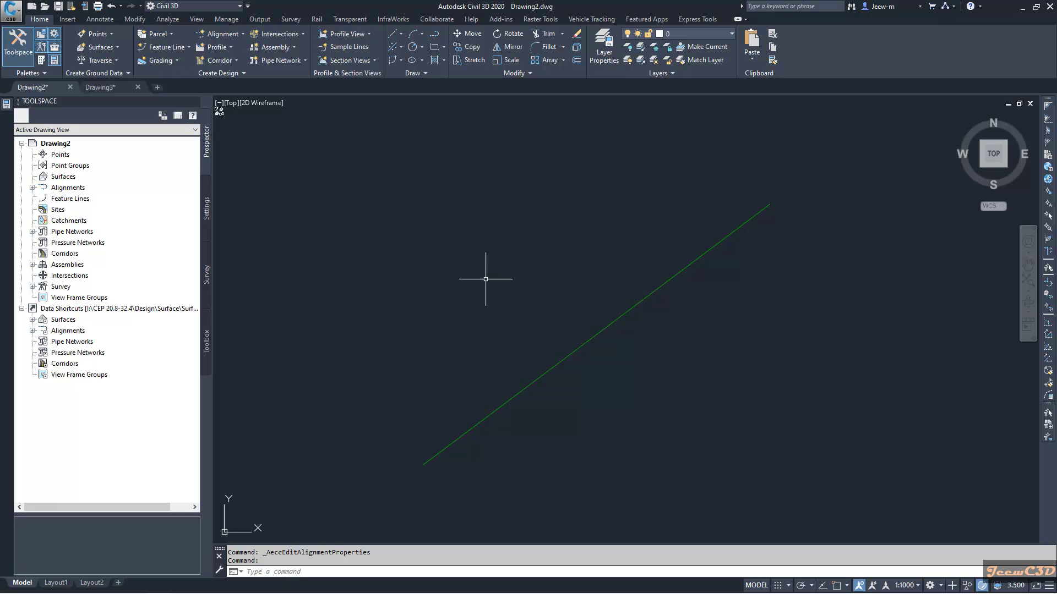
left_click(86, 129)
left_click(73, 138)
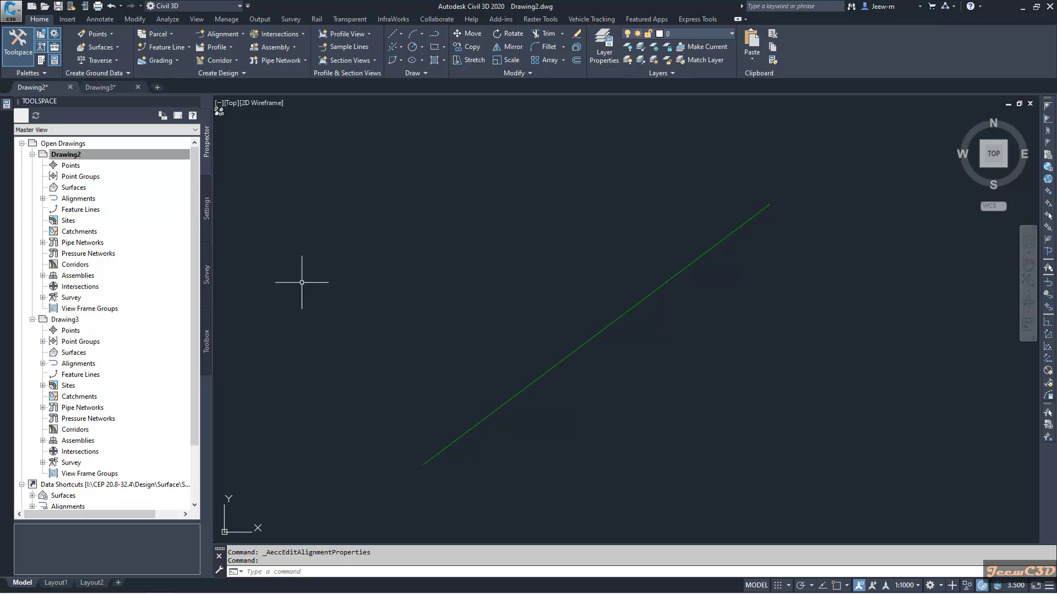
left_click(208, 216)
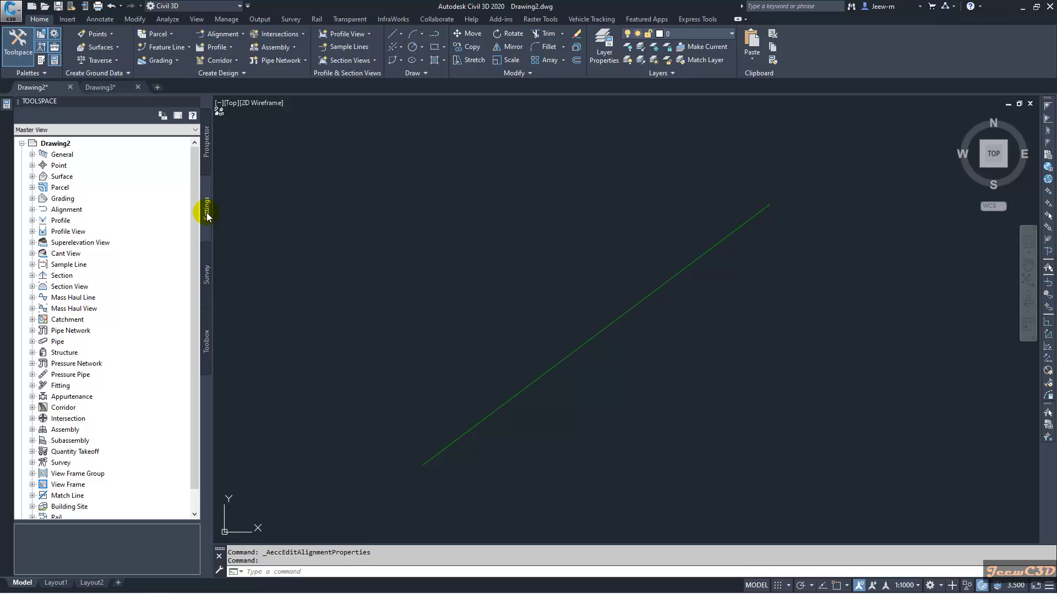
left_click(21, 145)
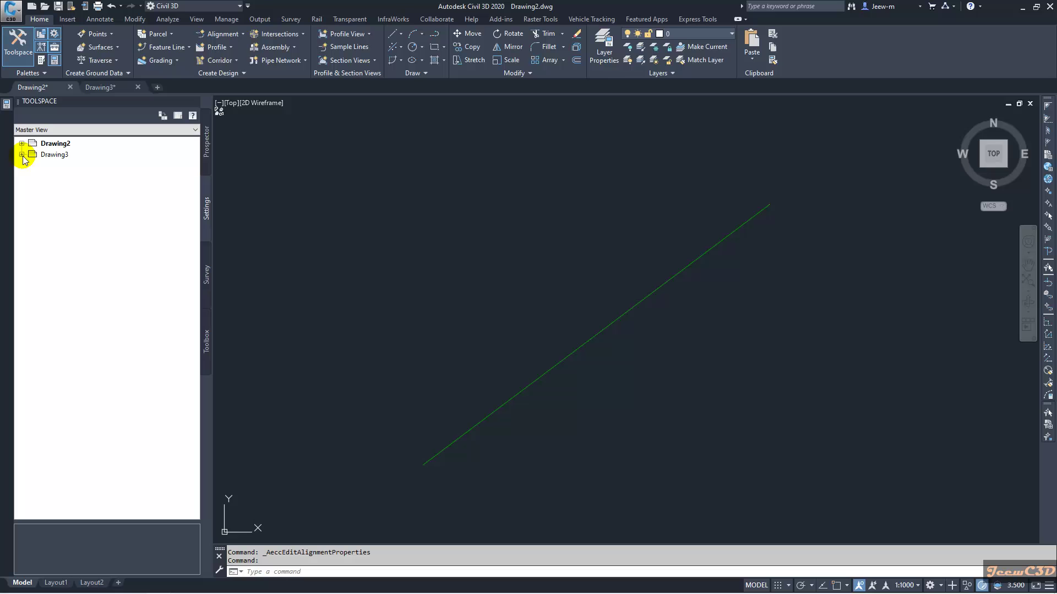
Drag New Road Design style from Drawing3's Alignment Styles onto Drawing2's model space.
left_click(22, 155)
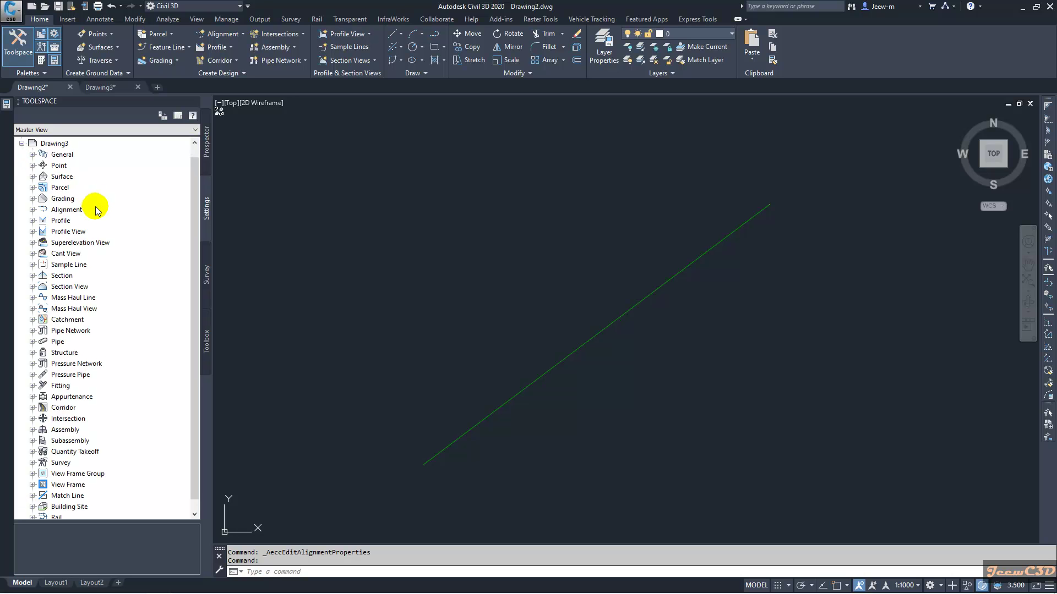
left_click(33, 210)
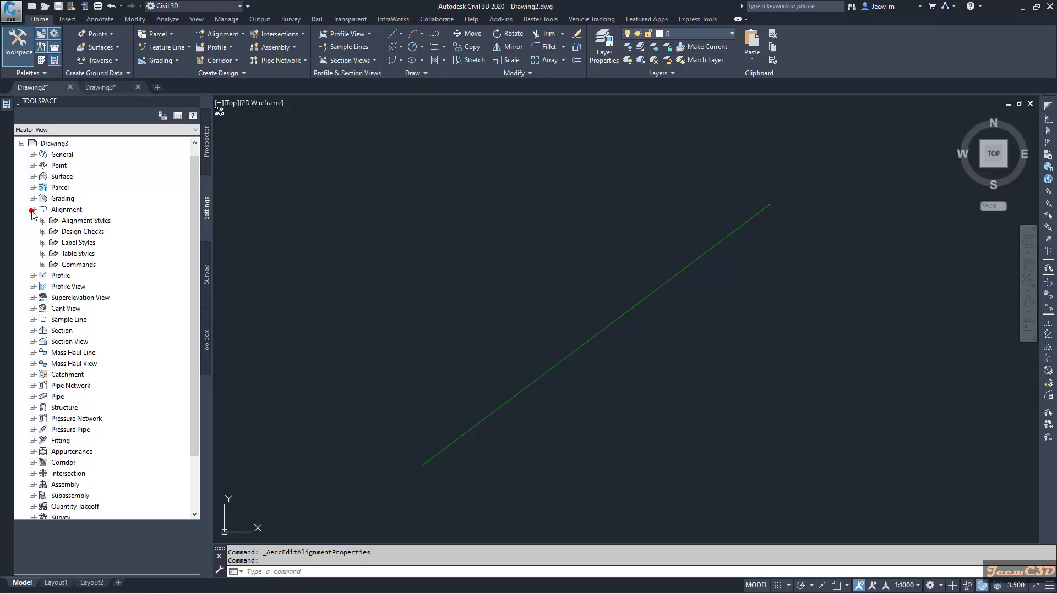
left_click(43, 221)
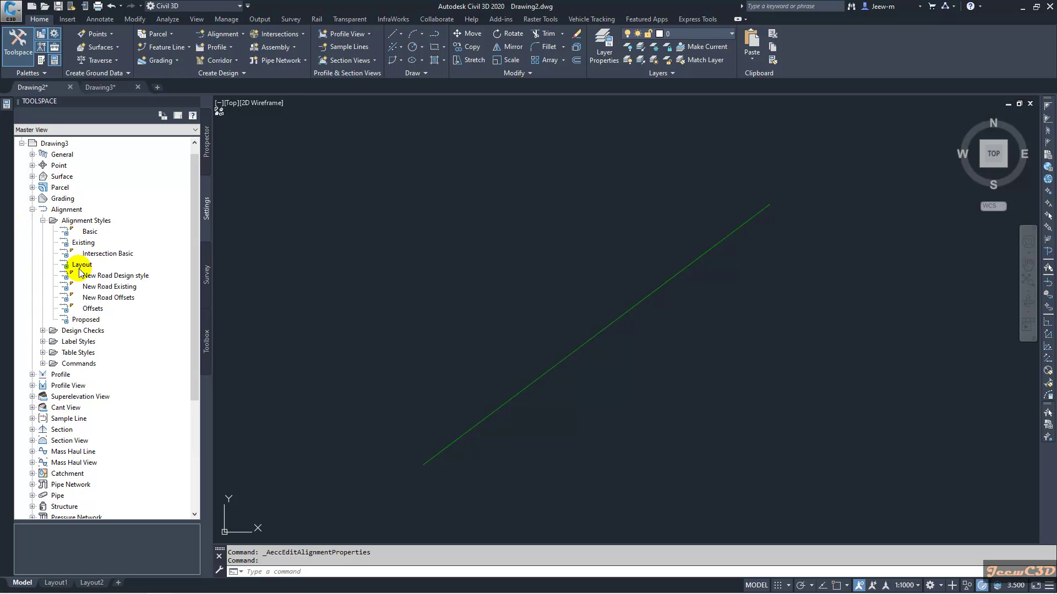
left_click(121, 279)
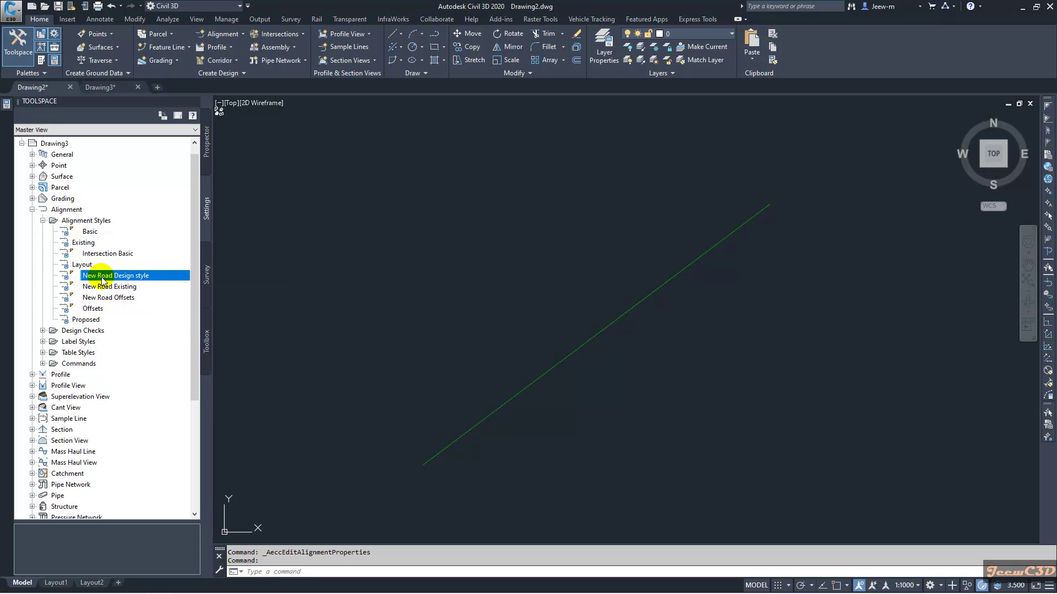
left_click(99, 276)
left_click_drag(98, 277, 244, 338)
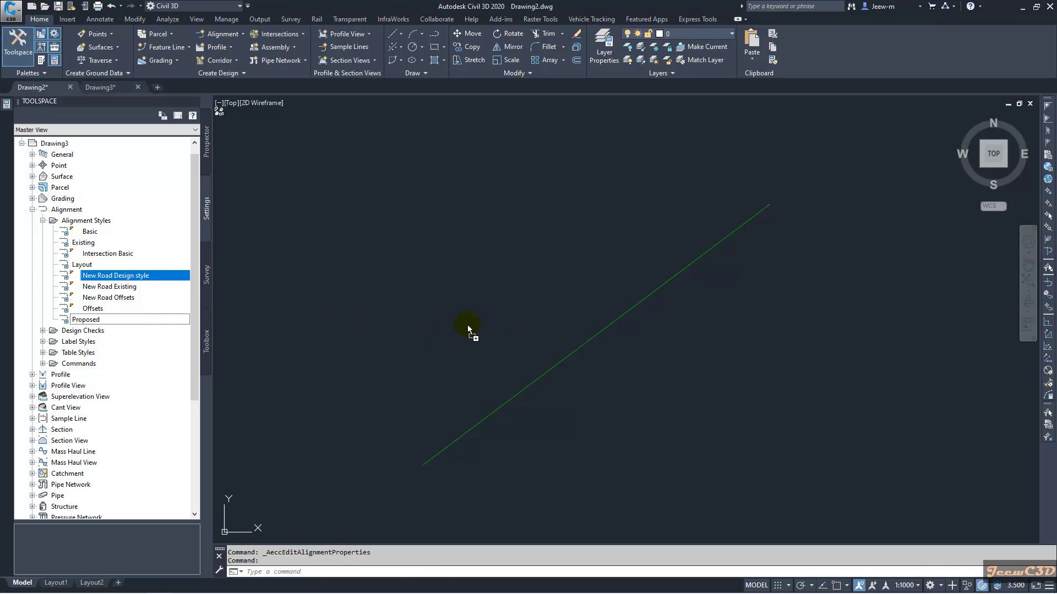
left_click_drag(468, 326, 473, 319)
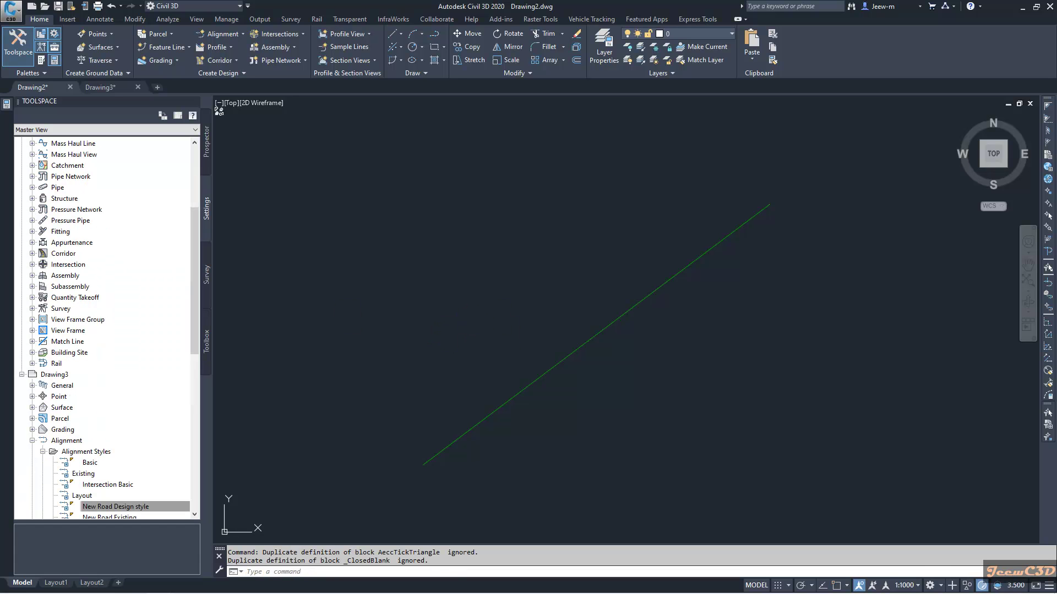
Set Drawing2's alignment Object style to New Road Design style in Alignment Properties.
left_click(474, 318)
left_click(426, 302)
key("Escape")
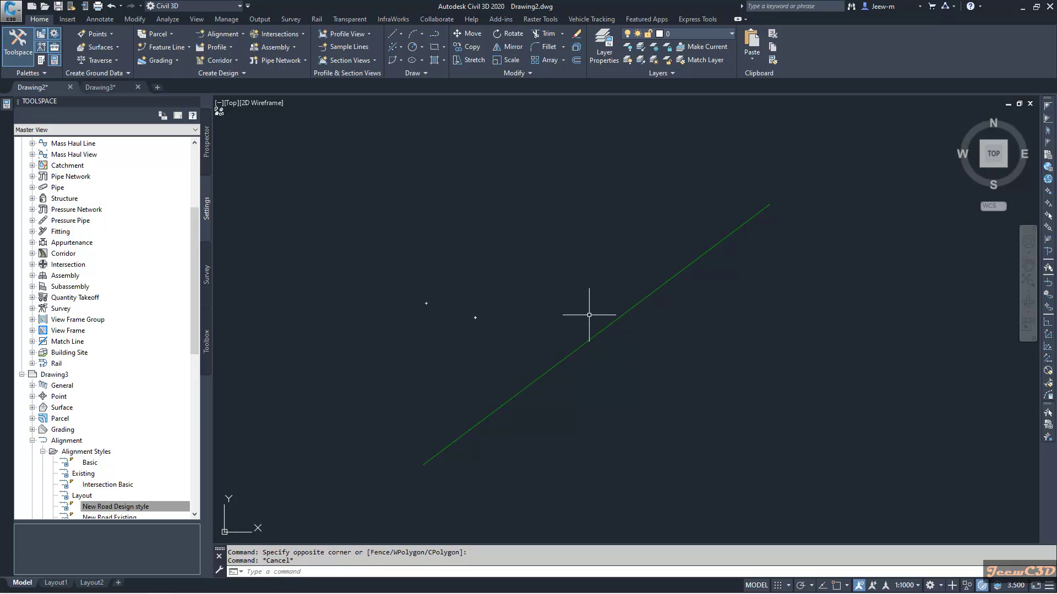
left_click(594, 335)
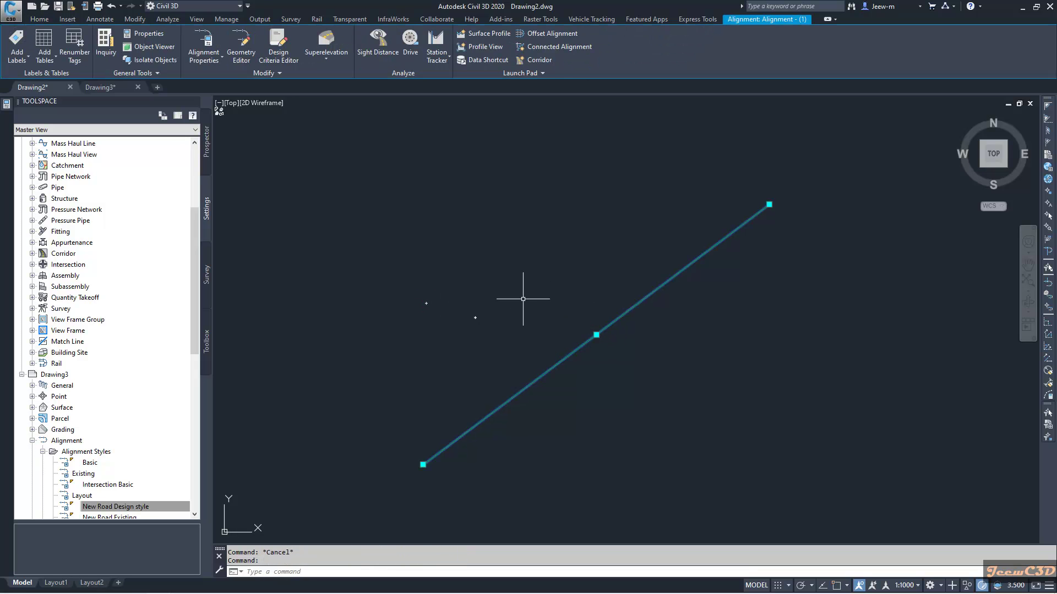
left_click(203, 46)
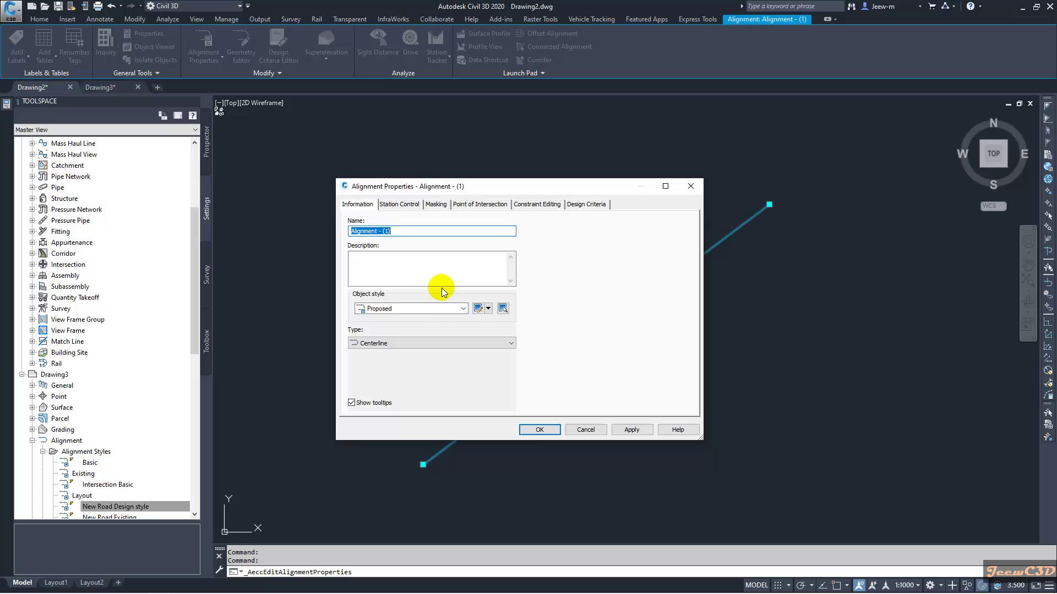
left_click(423, 310)
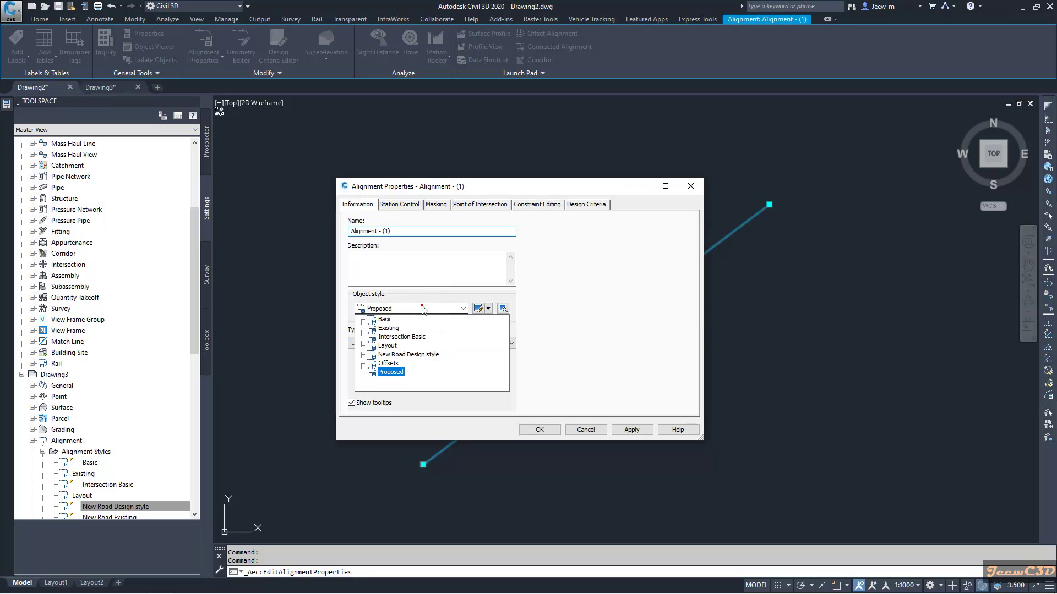
left_click(423, 356)
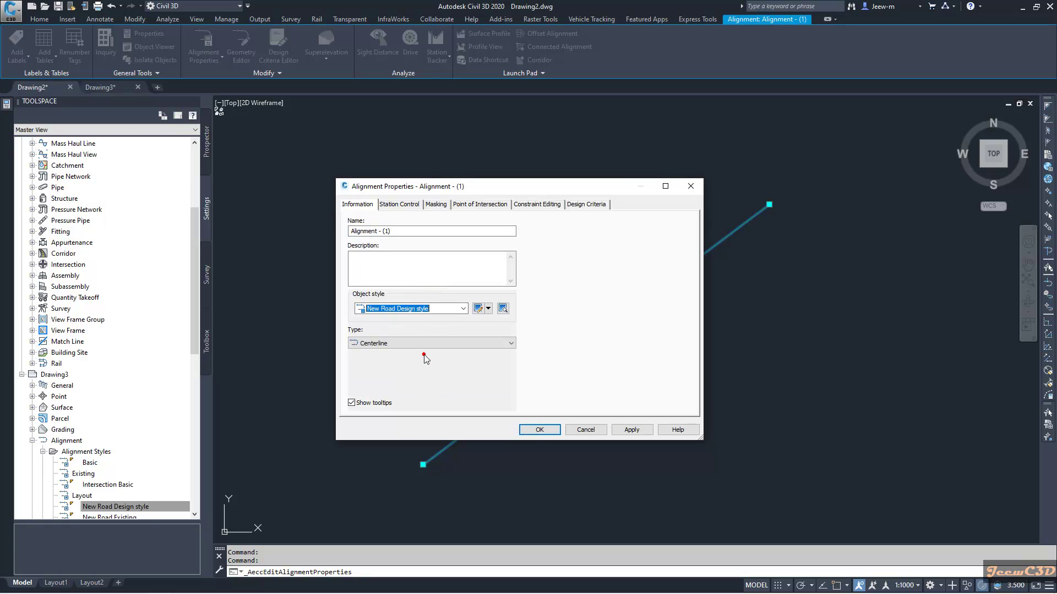
left_click(538, 430)
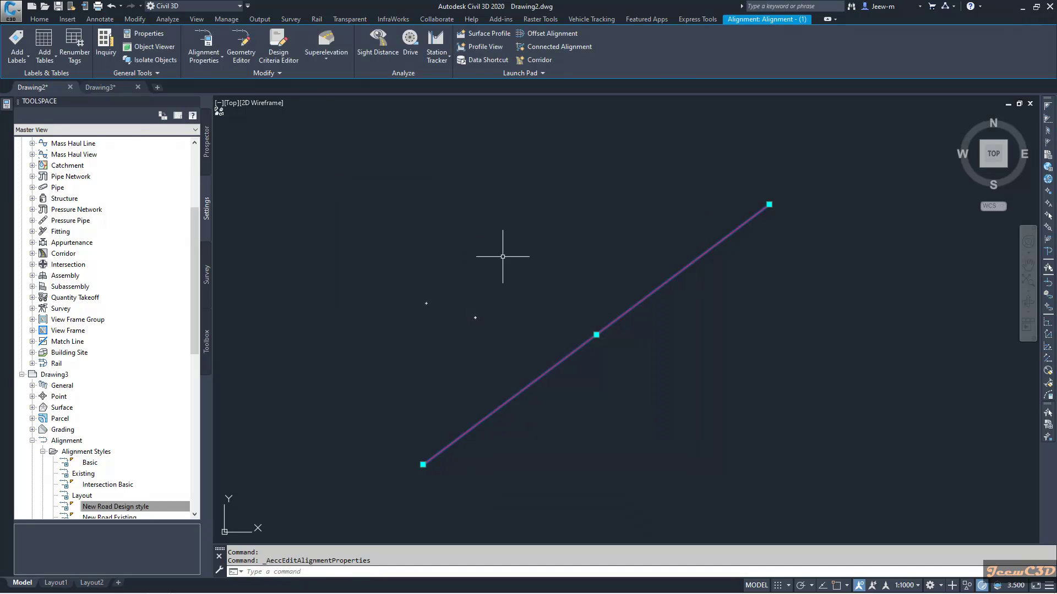
key("Escape")
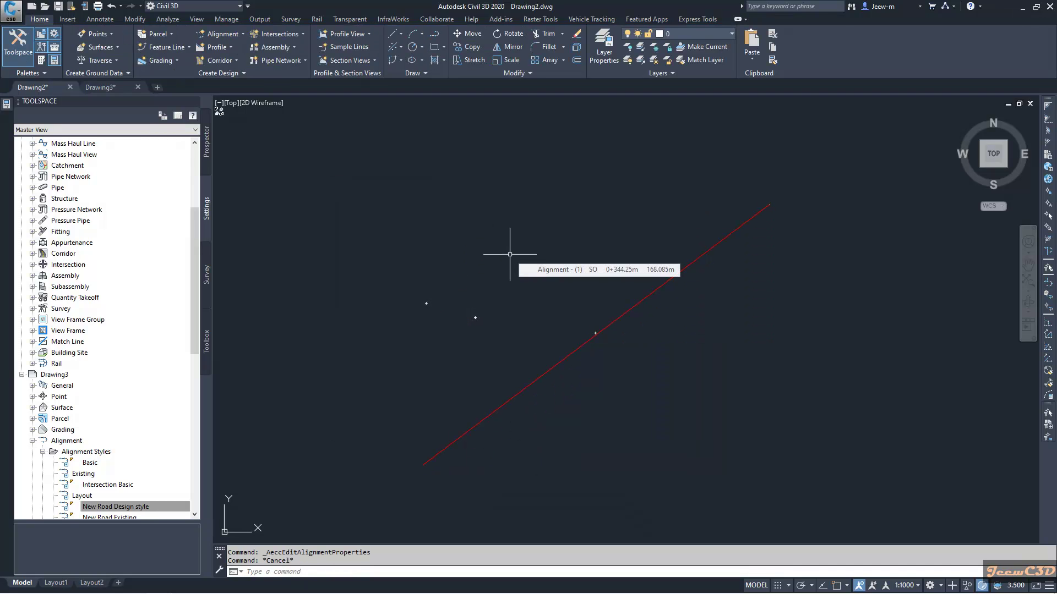